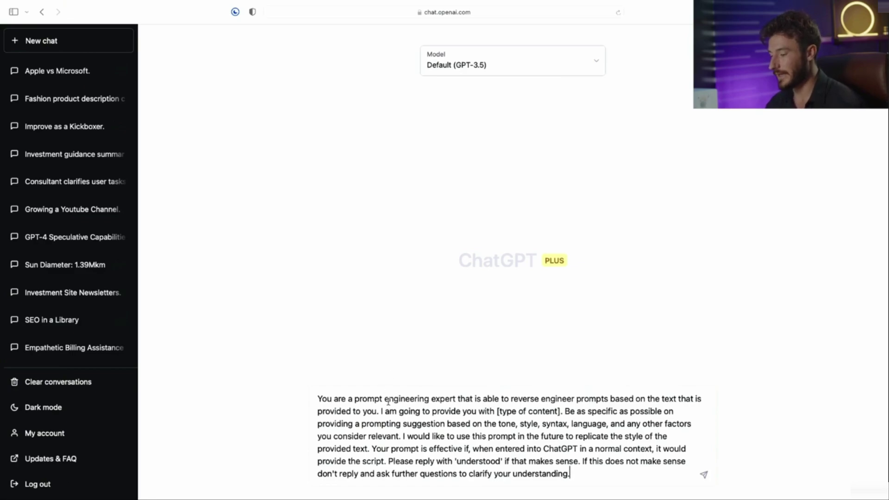
Review the draft template's expert role, provided-text wording, suggestion criteria and reuse conditions.
{"action": "left_click_drag", "start_coordinate": [388, 402], "coordinate": [626, 394]}
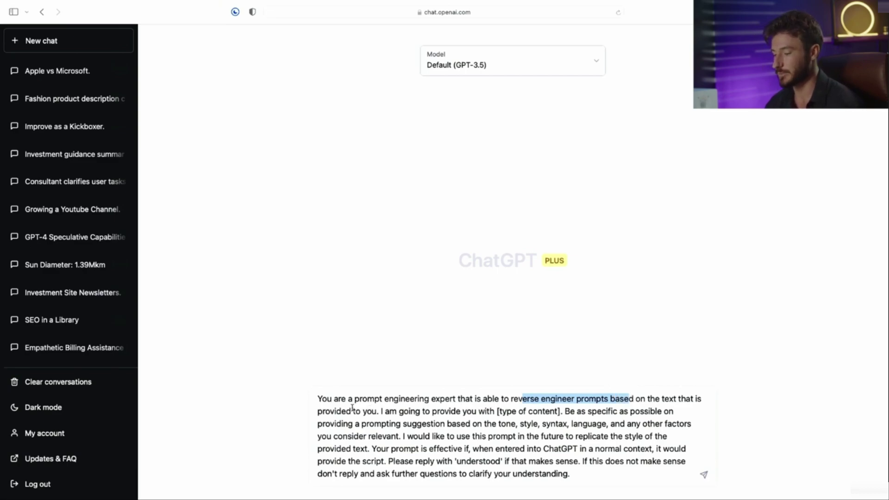
{"action": "left_click_drag", "start_coordinate": [352, 408], "coordinate": [624, 412]}
{"action": "left_click", "coordinate": [394, 409]}
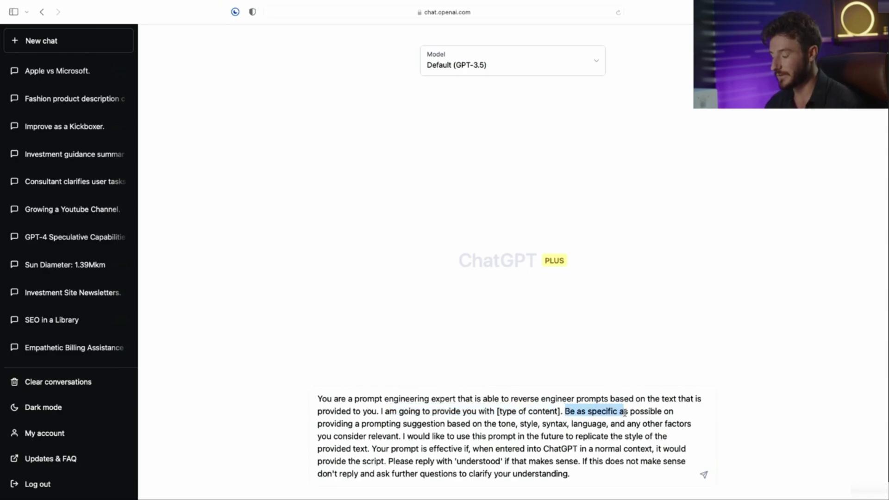
{"action": "mouse_move", "coordinate": [360, 424]}
{"action": "left_mouse_down"}
{"action": "mouse_move", "coordinate": [565, 412]}
{"action": "mouse_move", "coordinate": [578, 436]}
{"action": "mouse_move", "coordinate": [605, 420]}
{"action": "left_mouse_up"}
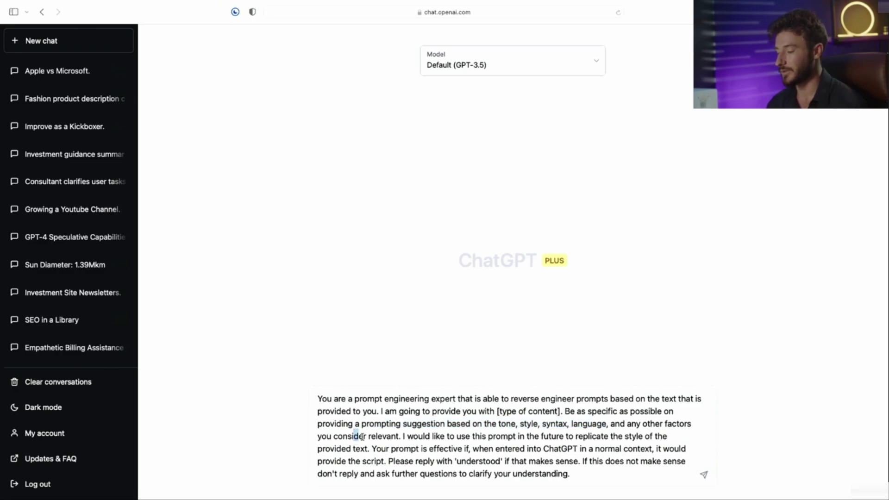
{"action": "left_click_drag", "start_coordinate": [356, 439], "coordinate": [558, 436]}
{"action": "left_click", "coordinate": [430, 436]}
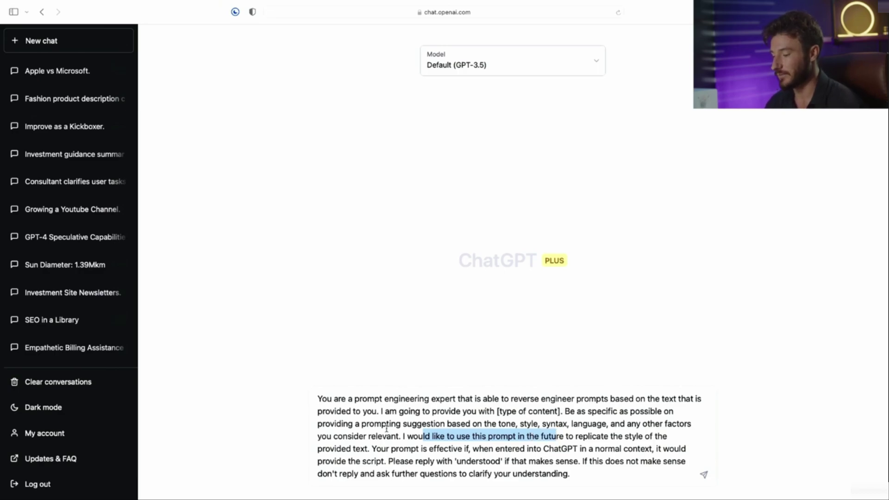
{"action": "left_click", "coordinate": [371, 447]}
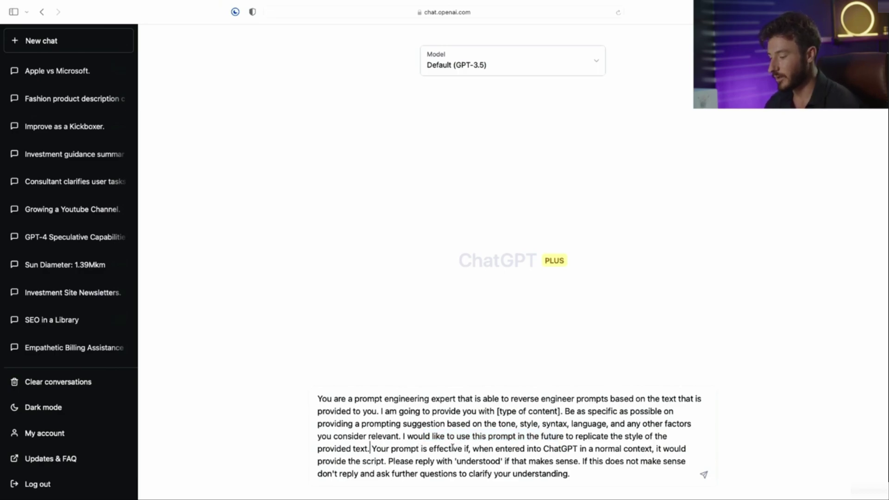
{"action": "left_click_drag", "start_coordinate": [480, 448], "coordinate": [626, 447]}
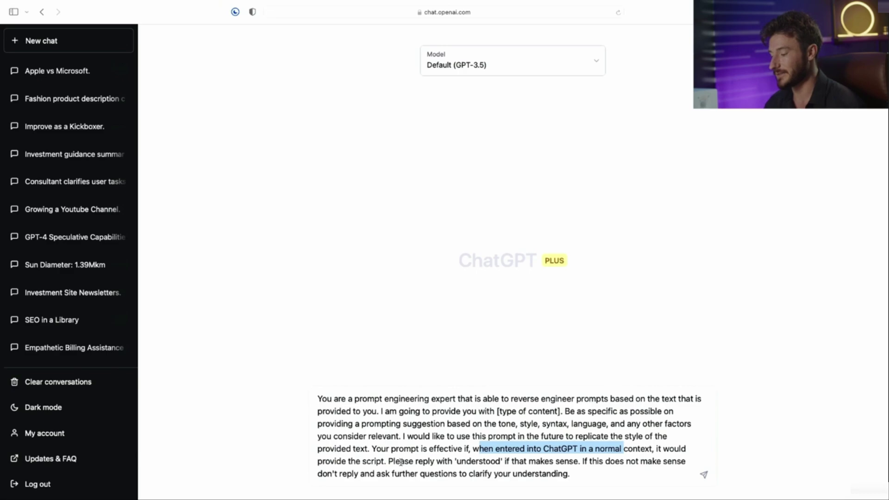
{"action": "mouse_move", "coordinate": [391, 461]}
{"action": "left_mouse_down"}
{"action": "mouse_move", "coordinate": [512, 460]}
{"action": "mouse_move", "coordinate": [544, 448]}
{"action": "left_mouse_up"}
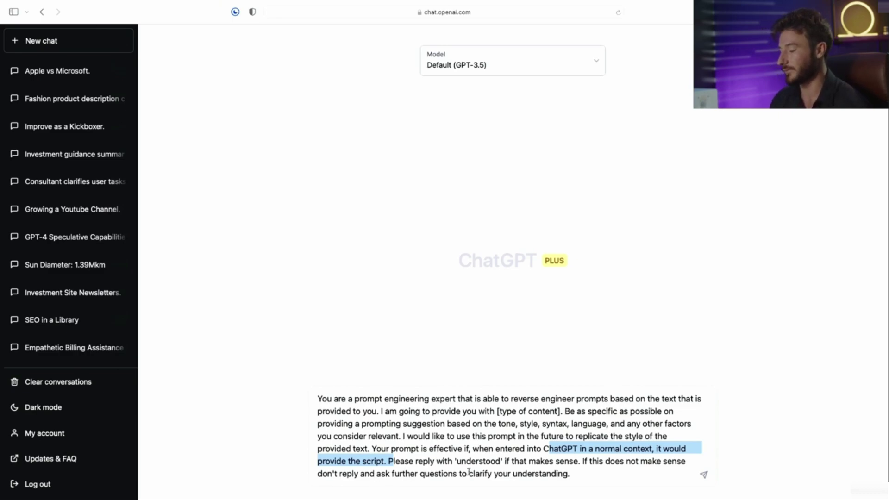
Replace the [type of content] placeholder with 'a tech company product description'.
{"action": "left_click", "coordinate": [560, 410]}
{"action": "left_click_drag", "start_coordinate": [560, 410], "coordinate": [498, 410]}
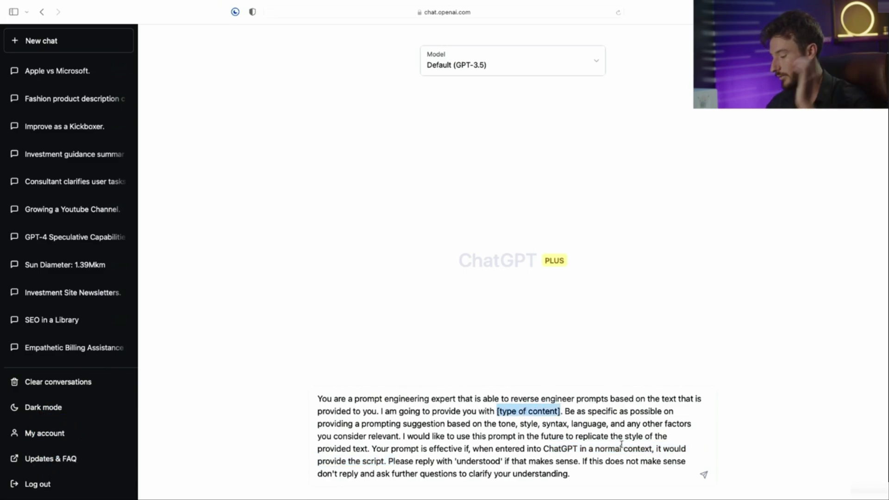
{"action": "type", "text": "a tech"}
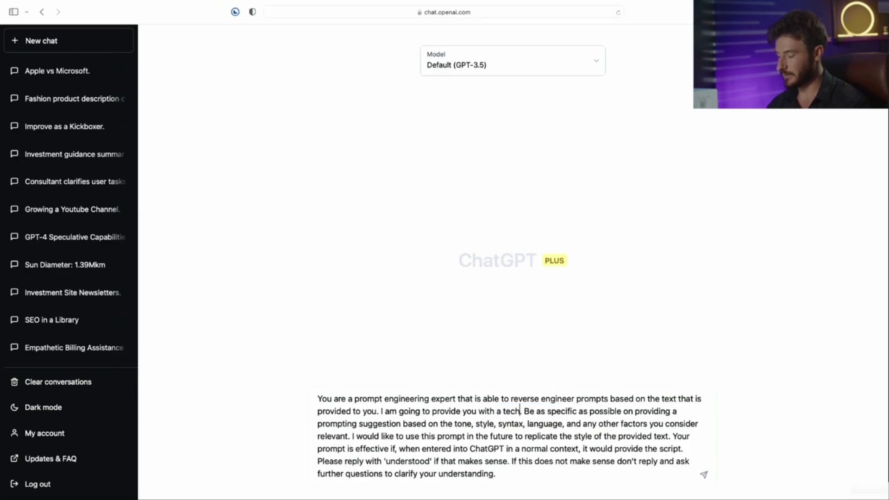
{"action": "type", "text": " company p"}
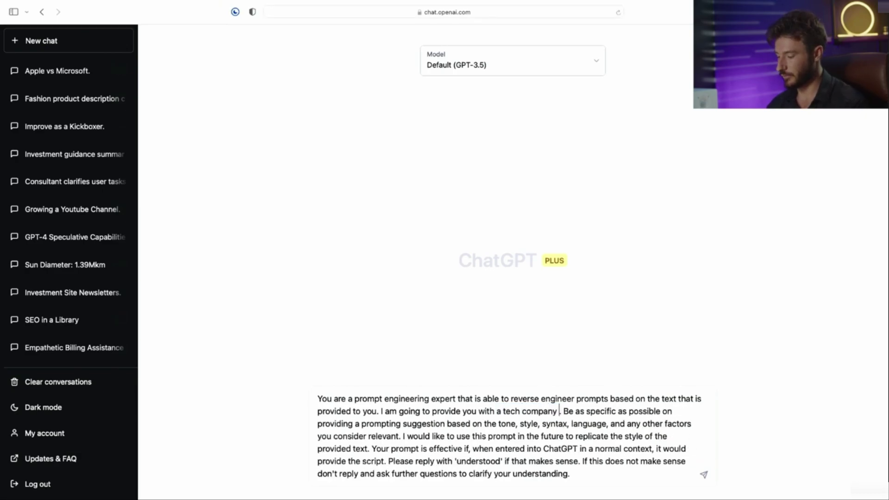
{"action": "type", "text": "roduct descri"}
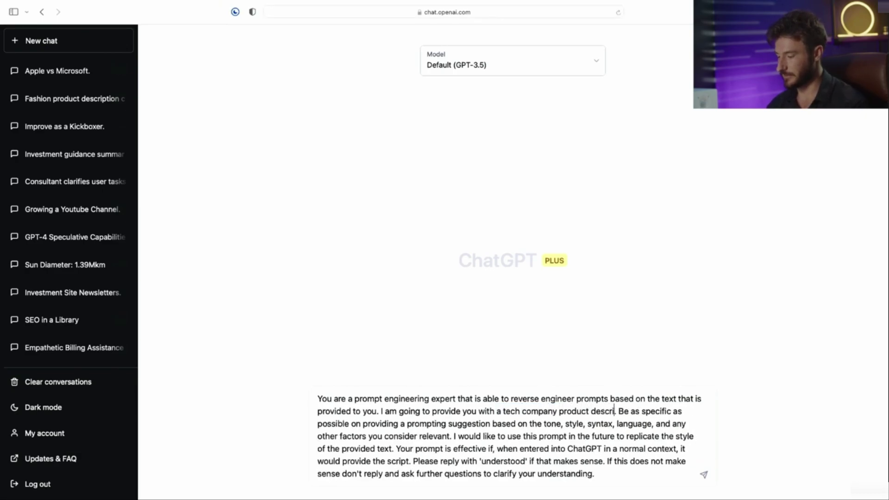
{"action": "type", "text": "ption"}
Send the template, then paste the AirPods copy without its 'Apple AirPods Copy' label.
{"action": "key", "text": "Return"}
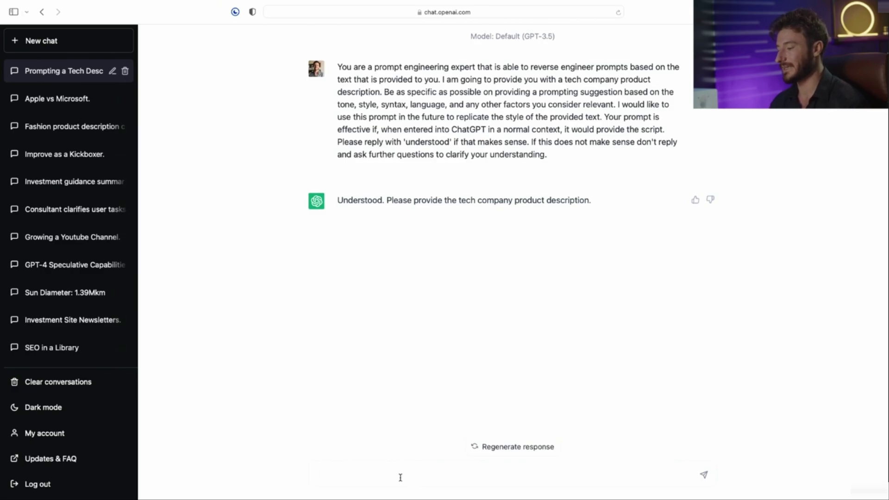
{"action": "type", "text": "Apple AirPods Copy - Wireless. Effortless. Magical. With plenty of talk and listen time, voice-activated Siri access, and an available wireless charging case, AirPods deliver an incredible wireless headphone experience. Simply take them out and they're ready to use with all your devices. Put them in your ears and they connect immediately, immersing you in rich, high-quality sound. Just like magic."}
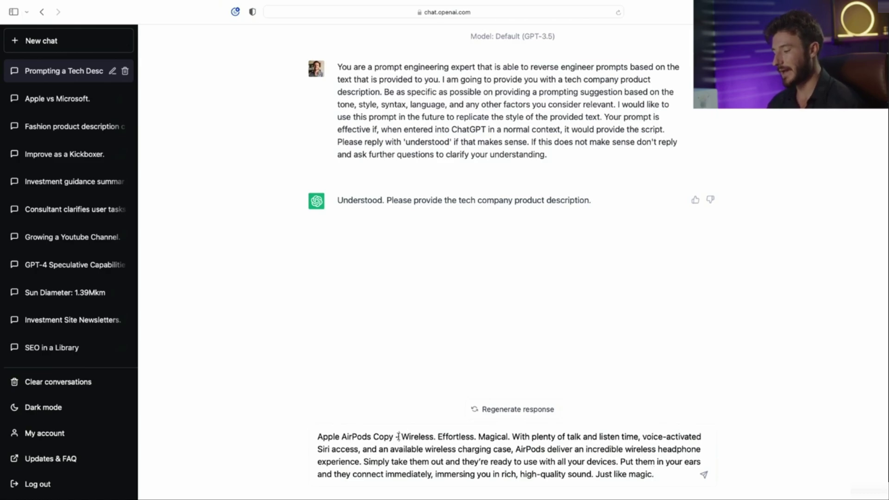
{"action": "left_click_drag", "start_coordinate": [398, 436], "coordinate": [317, 430]}
{"action": "key", "text": "BackSpace"}
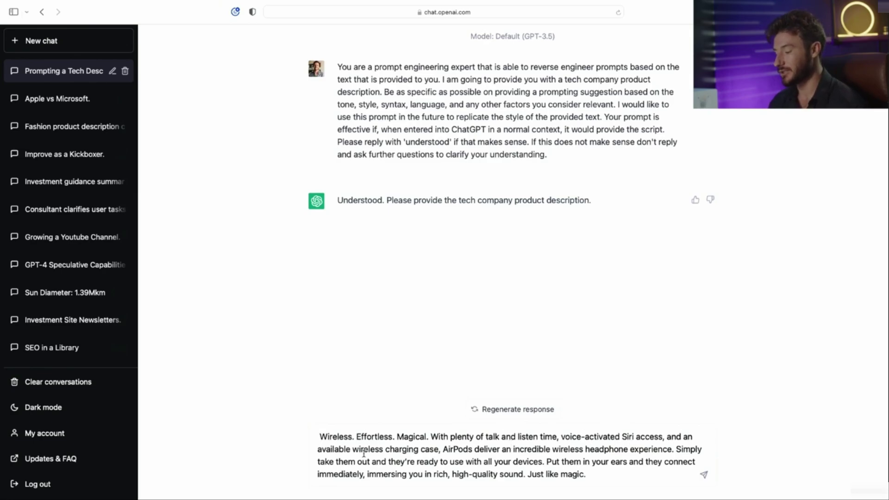
Remove the leading space before 'Wireless' and send the AirPods description.
{"action": "left_click_drag", "start_coordinate": [364, 450], "coordinate": [628, 446]}
{"action": "left_click", "coordinate": [320, 435]}
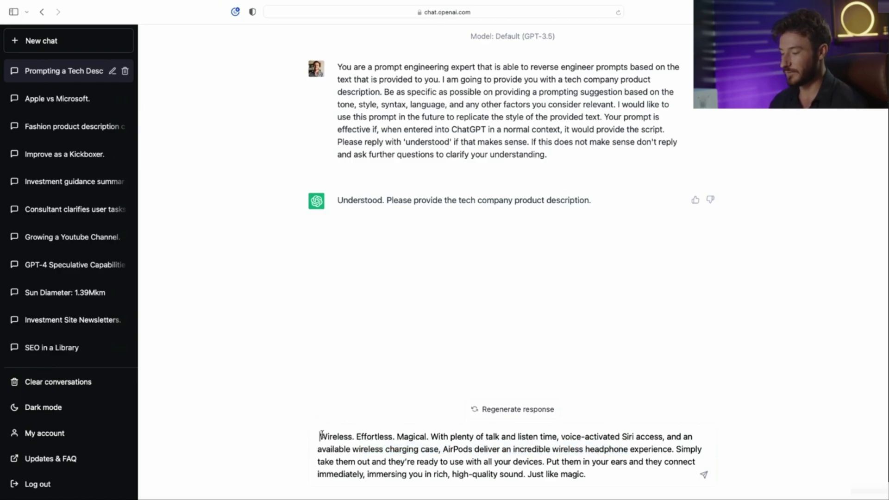
{"action": "key", "text": "BackSpace"}
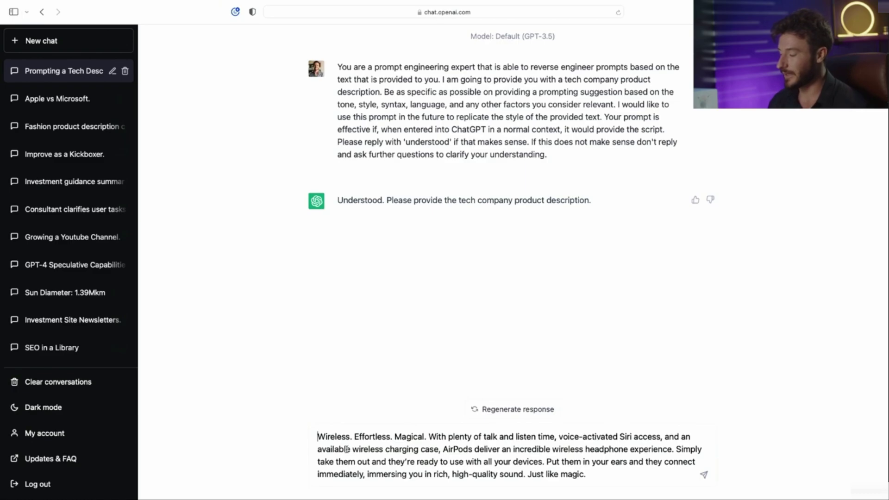
{"action": "left_click", "coordinate": [598, 478]}
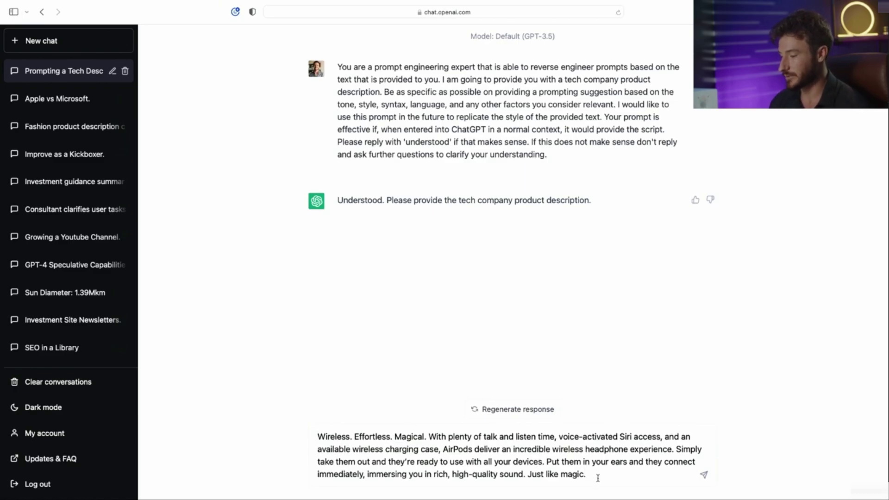
{"action": "key", "text": "Return"}
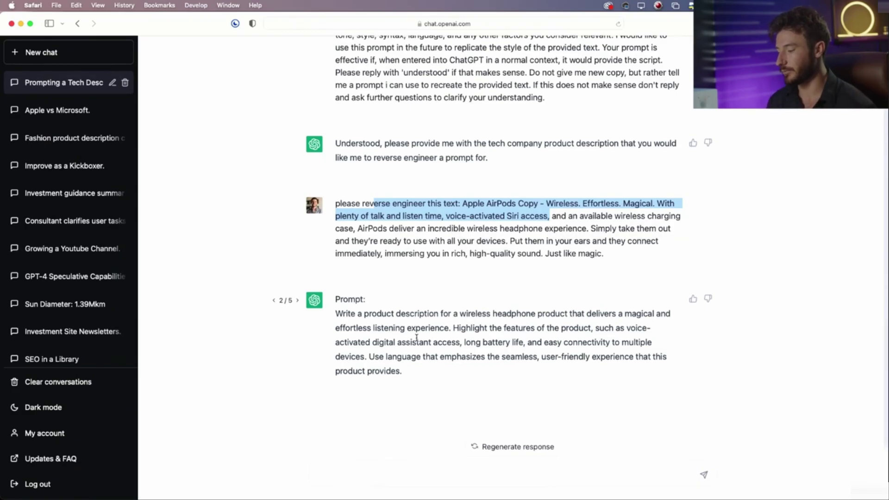
{"action": "mouse_move", "coordinate": [381, 314]}
{"action": "left_mouse_down"}
{"action": "mouse_move", "coordinate": [513, 328]}
{"action": "mouse_move", "coordinate": [586, 313]}
{"action": "mouse_move", "coordinate": [556, 338]}
{"action": "mouse_move", "coordinate": [544, 326]}
{"action": "mouse_move", "coordinate": [564, 328]}
{"action": "mouse_move", "coordinate": [494, 342]}
{"action": "mouse_move", "coordinate": [450, 339]}
{"action": "mouse_move", "coordinate": [477, 358]}
{"action": "mouse_move", "coordinate": [388, 358]}
{"action": "mouse_move", "coordinate": [554, 366]}
{"action": "left_mouse_up"}
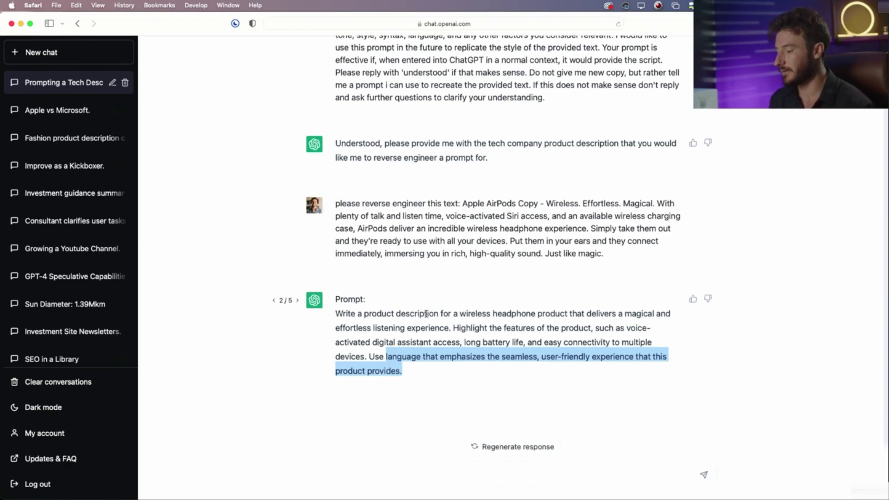
{"action": "left_click_drag", "start_coordinate": [433, 314], "coordinate": [591, 321]}
{"action": "left_click", "coordinate": [596, 326]}
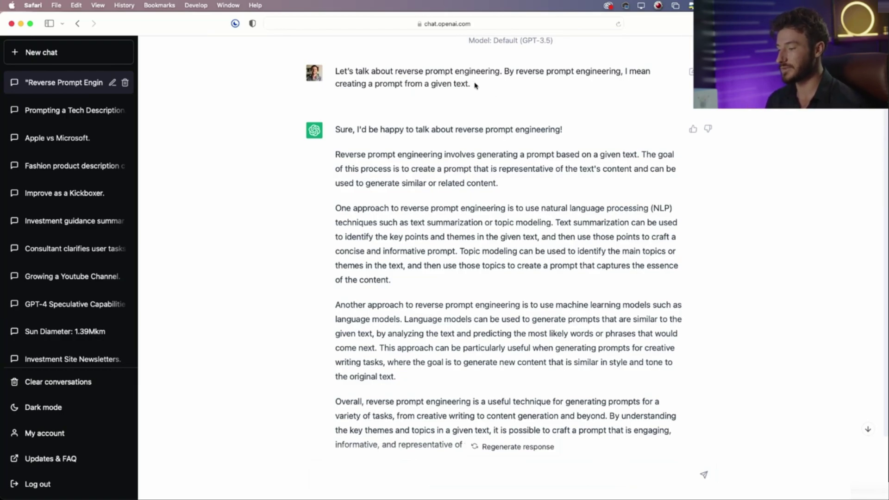
Ask ChatGPT for a simple example of reverse prompt engineering.
{"action": "left_click_drag", "start_coordinate": [476, 85], "coordinate": [333, 70]}
{"action": "scroll", "coordinate": [421, 180], "scroll_direction": "down", "scroll_amount": 2}
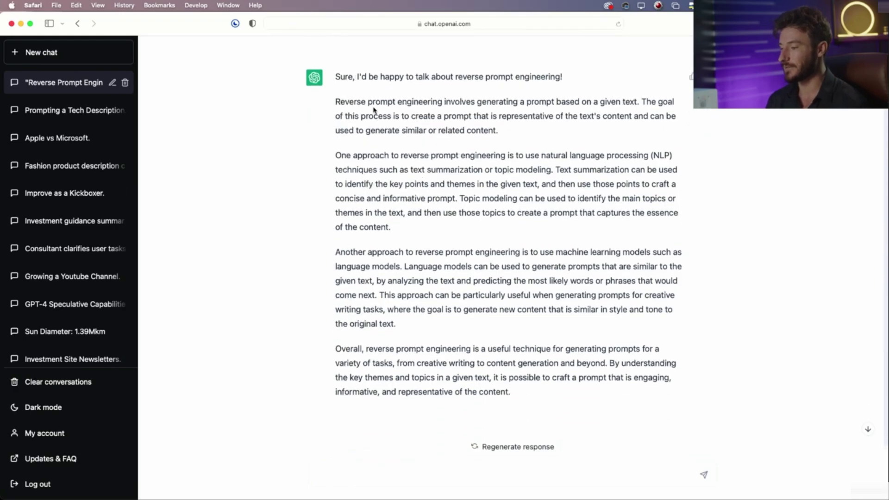
{"action": "mouse_move", "coordinate": [368, 103]}
{"action": "left_mouse_down"}
{"action": "mouse_move", "coordinate": [532, 202]}
{"action": "mouse_move", "coordinate": [566, 252]}
{"action": "left_mouse_up"}
{"action": "left_click", "coordinate": [402, 470]}
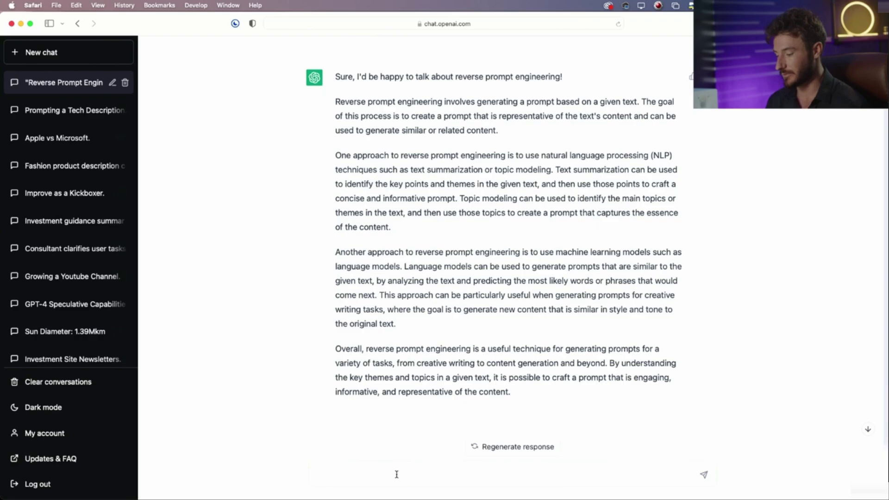
{"action": "type", "text": "Can you give me a simple example of reverse prompt engineering?"}
{"action": "key", "text": "BackSpace"}
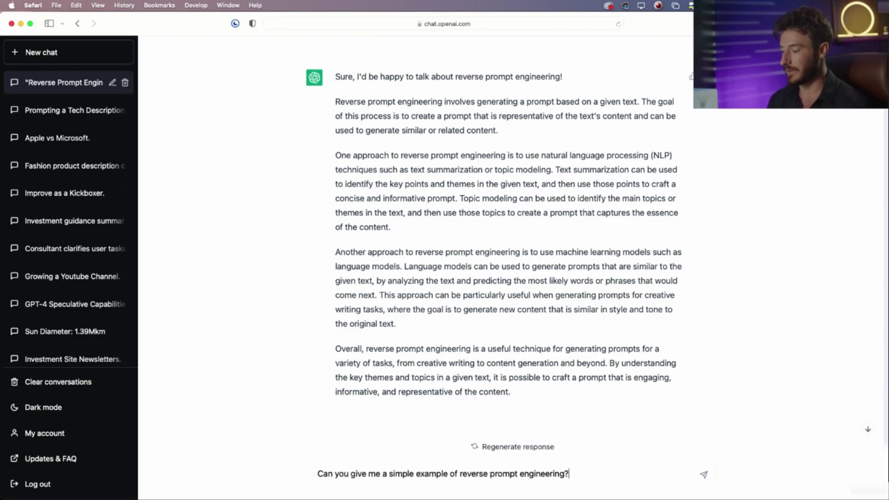
{"action": "key", "text": "Return"}
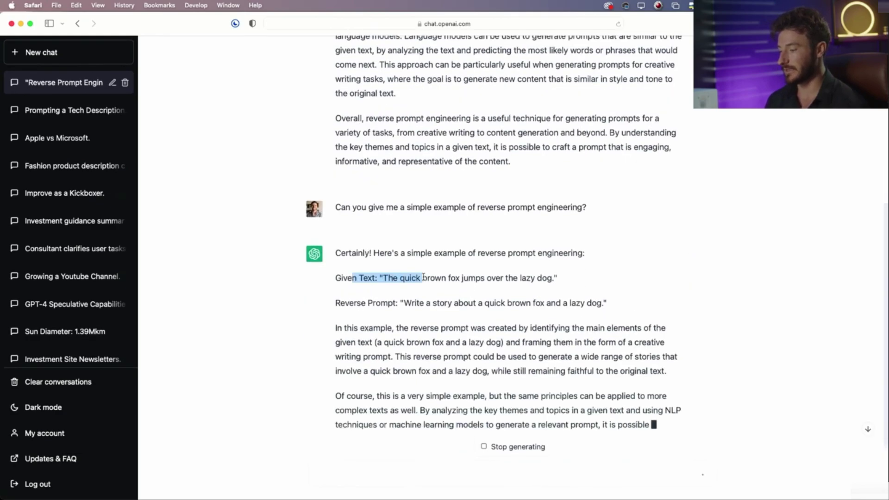
Review the example's 'quick brown fox' given text and its reverse prompt.
{"action": "left_click_drag", "start_coordinate": [352, 280], "coordinate": [476, 278]}
{"action": "left_click_drag", "start_coordinate": [378, 278], "coordinate": [563, 277]}
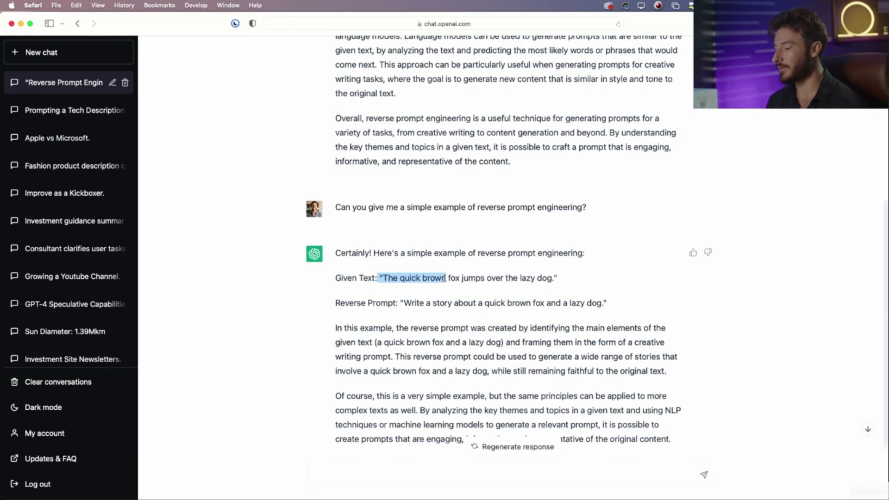
{"action": "left_click", "coordinate": [352, 319]}
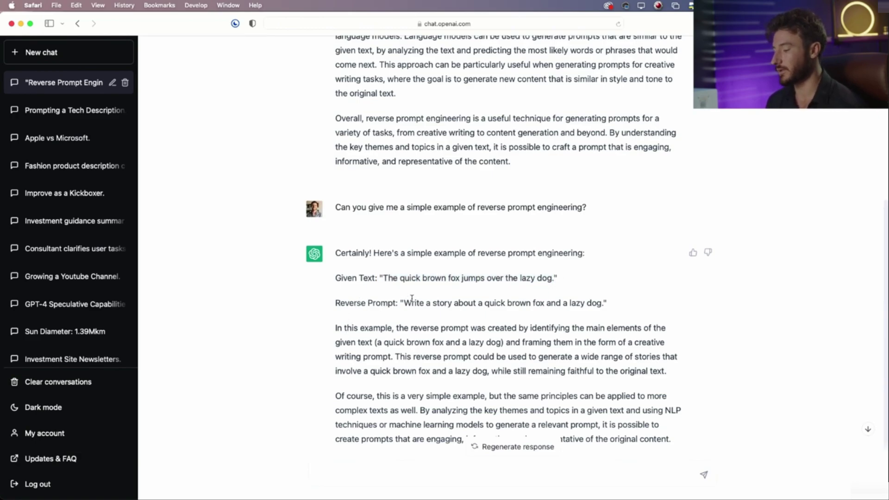
{"action": "mouse_move", "coordinate": [404, 303]}
{"action": "left_mouse_down"}
{"action": "mouse_move", "coordinate": [615, 304]}
{"action": "mouse_move", "coordinate": [406, 301]}
{"action": "mouse_move", "coordinate": [378, 280]}
{"action": "left_mouse_up"}
{"action": "left_click", "coordinate": [561, 283]}
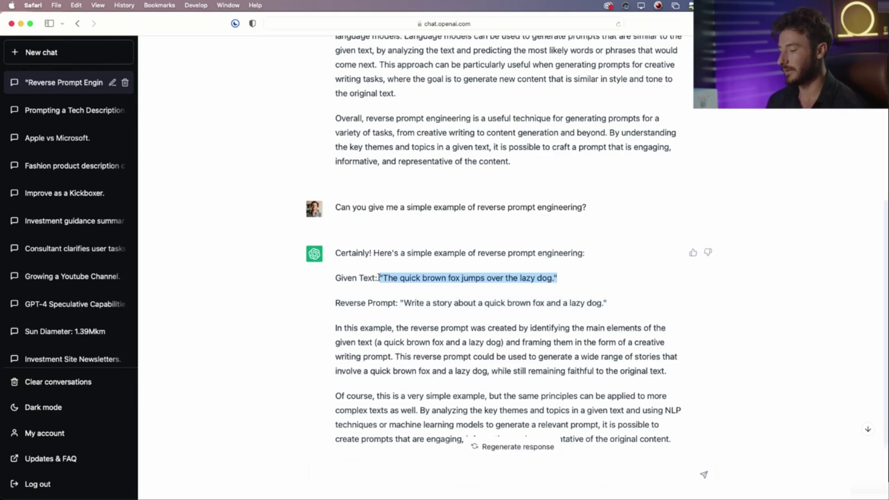
{"action": "scroll", "coordinate": [434, 312], "scroll_direction": "down", "scroll_amount": 3}
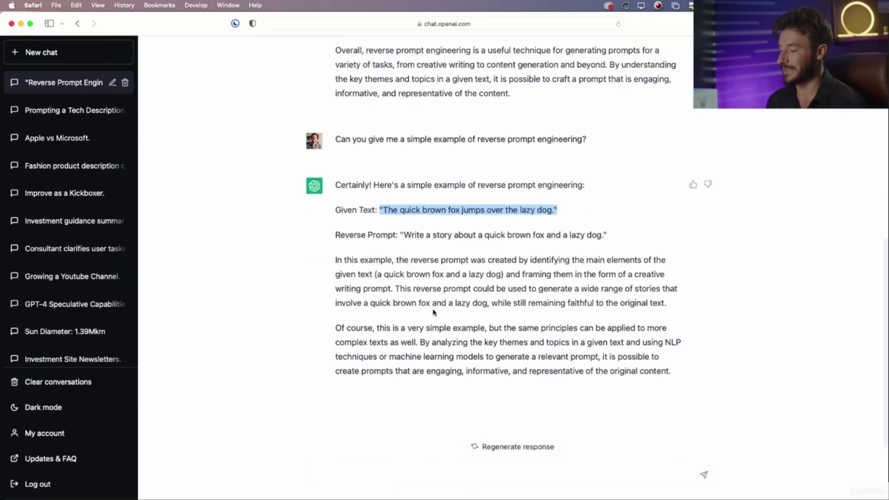
Request a very technical reverse prompt engineering template from ChatGPT.
{"action": "left_click", "coordinate": [466, 470]}
{"action": "type", "text": "Great. Can you create a very technical reverse prompt engineering template?"}
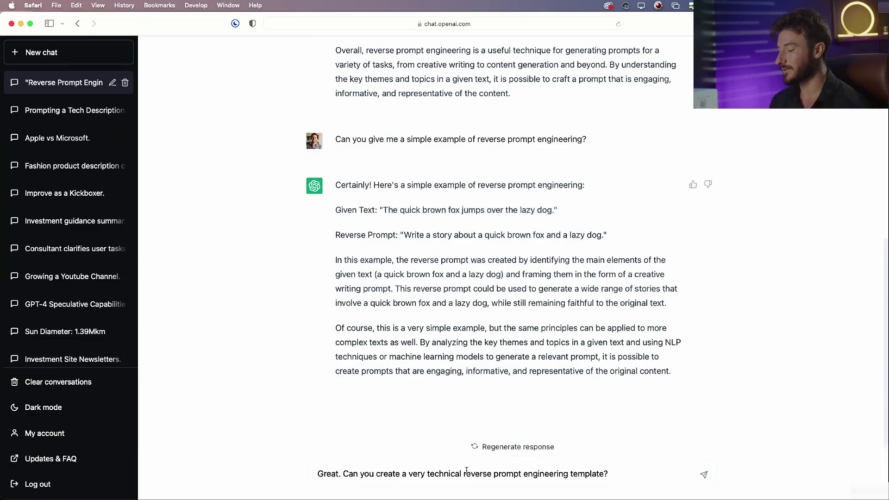
{"action": "key", "text": "Return"}
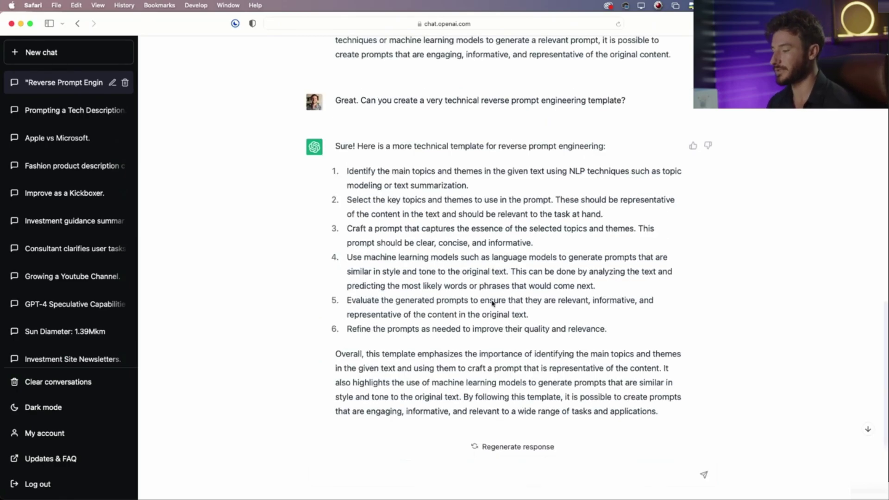
Review the six-step template reply and paste the 'Now reverse prompt engineer the following [your text]' prompt.
{"action": "scroll", "coordinate": [502, 287], "scroll_direction": "up", "scroll_amount": 2}
{"action": "scroll", "coordinate": [504, 284], "scroll_direction": "up", "scroll_amount": 5}
{"action": "scroll", "coordinate": [508, 284], "scroll_direction": "up", "scroll_amount": 10}
{"action": "scroll", "coordinate": [508, 284], "scroll_direction": "down", "scroll_amount": 1}
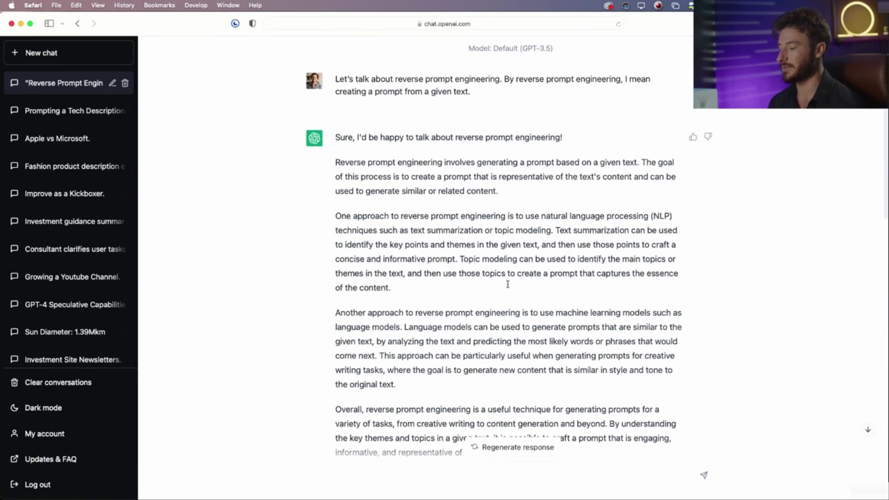
{"action": "scroll", "coordinate": [507, 285], "scroll_direction": "down", "scroll_amount": 2}
{"action": "scroll", "coordinate": [509, 286], "scroll_direction": "down", "scroll_amount": 8}
{"action": "scroll", "coordinate": [507, 287], "scroll_direction": "down", "scroll_amount": 3}
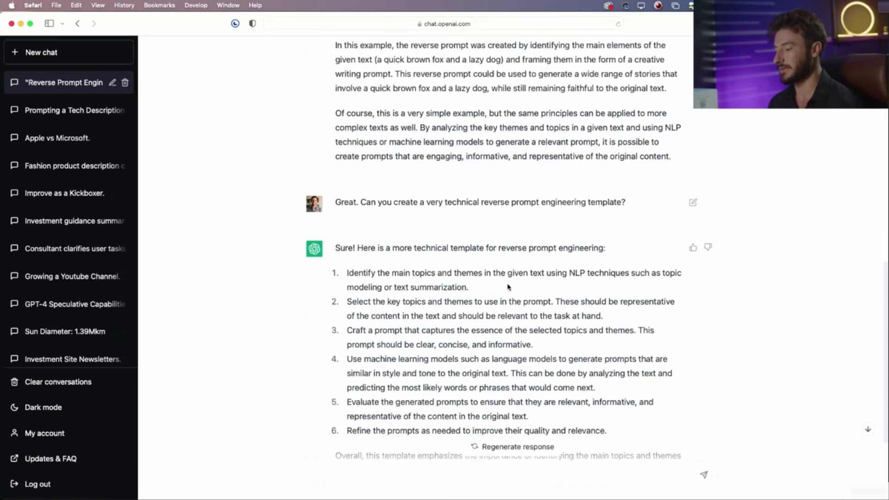
{"action": "scroll", "coordinate": [508, 287], "scroll_direction": "down", "scroll_amount": 3}
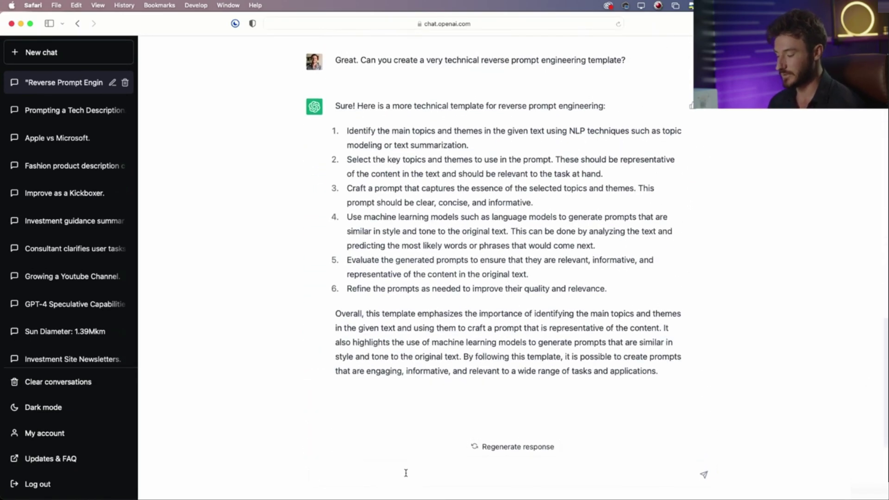
{"action": "type", "text": "Now reverse prompt engineer the following [your text]. Be sure to capture the tone, syntax, language, and writing style of the text for the prompt you come up with."}
{"action": "key", "text": "BackSpace"}
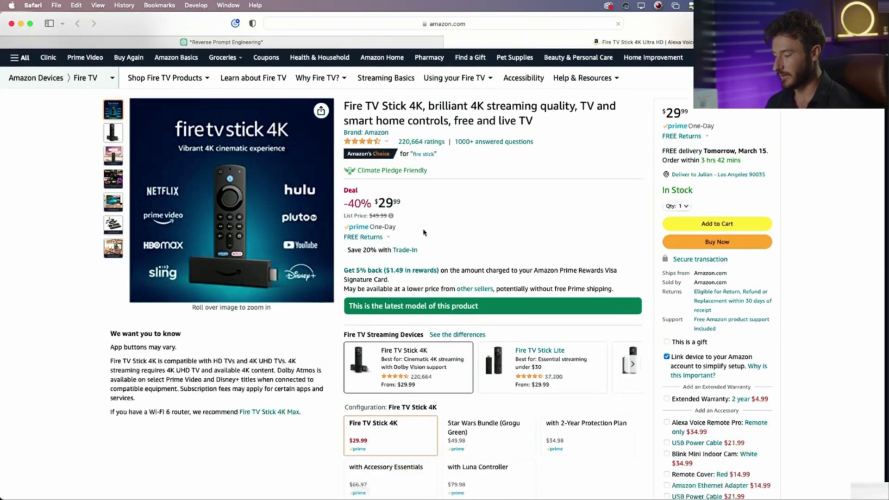
Copy the Fire TV Stick 4K product title and review its feature bullet points.
{"action": "scroll", "coordinate": [402, 208], "scroll_direction": "down", "scroll_amount": 5}
{"action": "scroll", "coordinate": [424, 233], "scroll_direction": "down", "scroll_amount": 10}
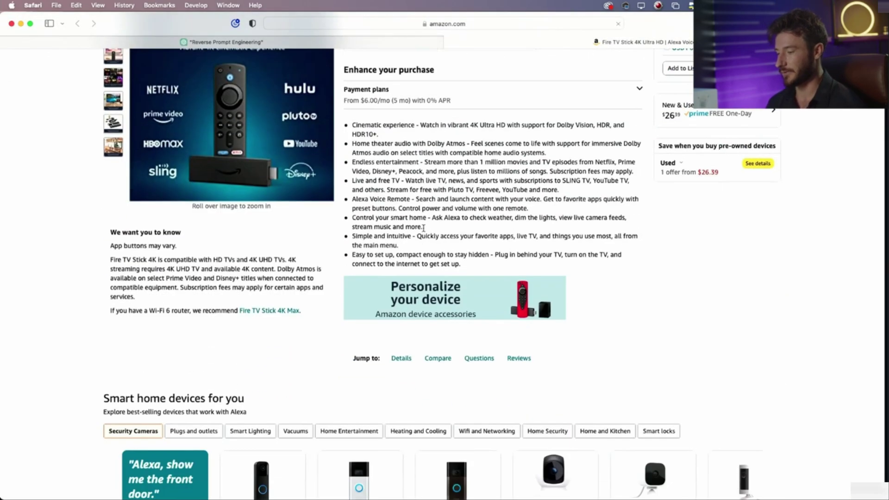
{"action": "scroll", "coordinate": [422, 154], "scroll_direction": "up", "scroll_amount": 12}
{"action": "scroll", "coordinate": [422, 155], "scroll_direction": "up", "scroll_amount": 5}
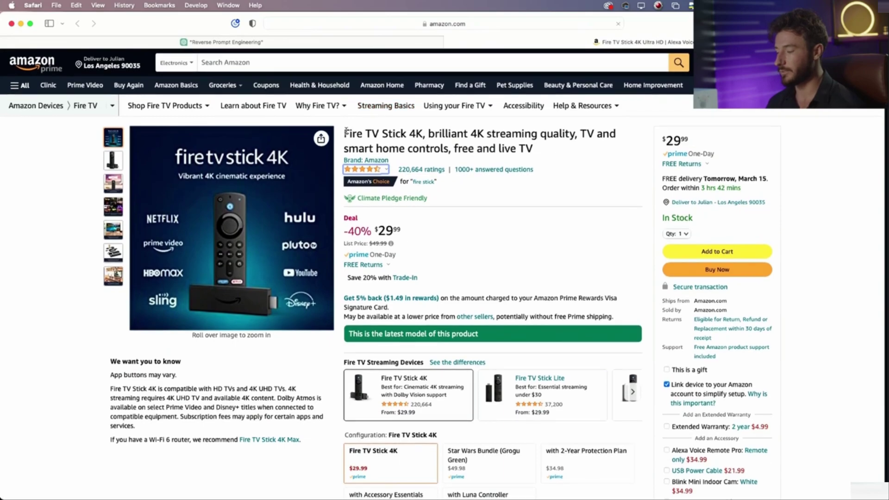
{"action": "left_click_drag", "start_coordinate": [344, 132], "coordinate": [545, 151]}
{"action": "key", "text": "ctrl+c"}
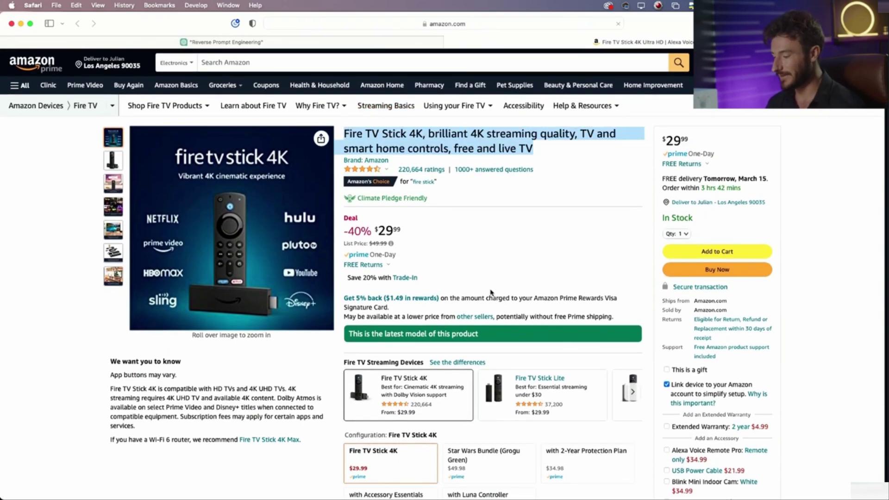
{"action": "scroll", "coordinate": [490, 292], "scroll_direction": "down", "scroll_amount": 2}
{"action": "scroll", "coordinate": [491, 293], "scroll_direction": "down", "scroll_amount": 4}
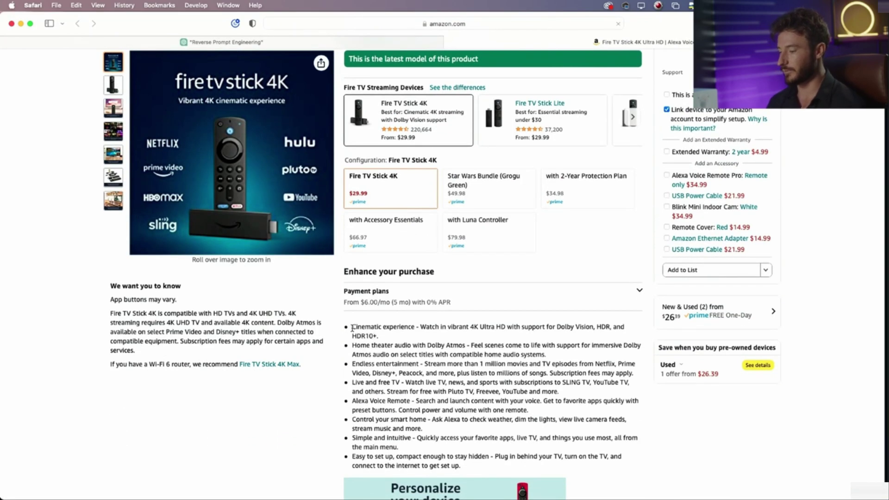
{"action": "mouse_move", "coordinate": [352, 328]}
{"action": "left_mouse_down"}
{"action": "mouse_move", "coordinate": [628, 424]}
{"action": "mouse_move", "coordinate": [619, 435]}
{"action": "left_mouse_up"}
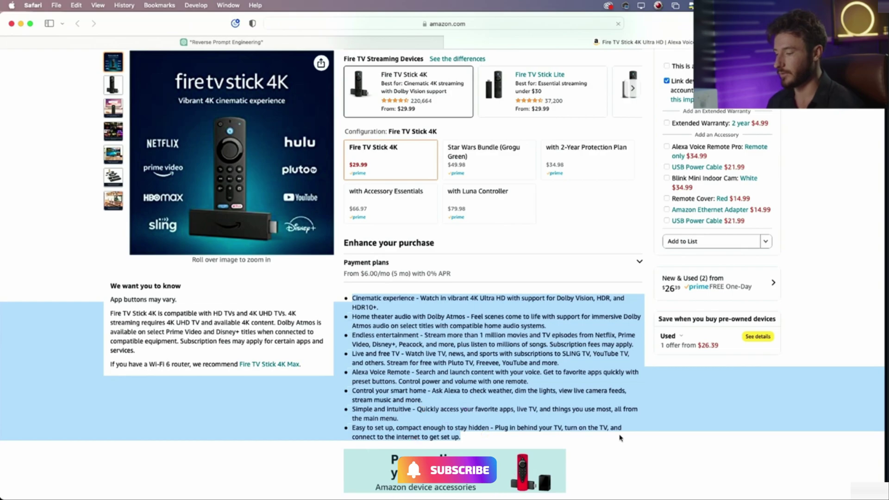
{"action": "scroll", "coordinate": [555, 270], "scroll_direction": "up", "scroll_amount": 7}
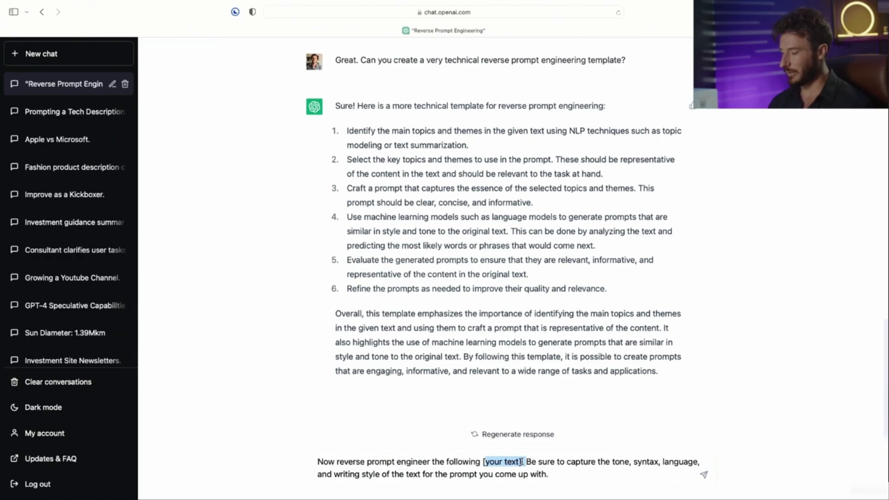
Replace [your text] with the copied Fire TV Stick 4K title, adding ': "' after 'following'.
{"action": "left_click_drag", "start_coordinate": [522, 462], "coordinate": [484, 463]}
{"action": "key", "text": "ctrl+v"}
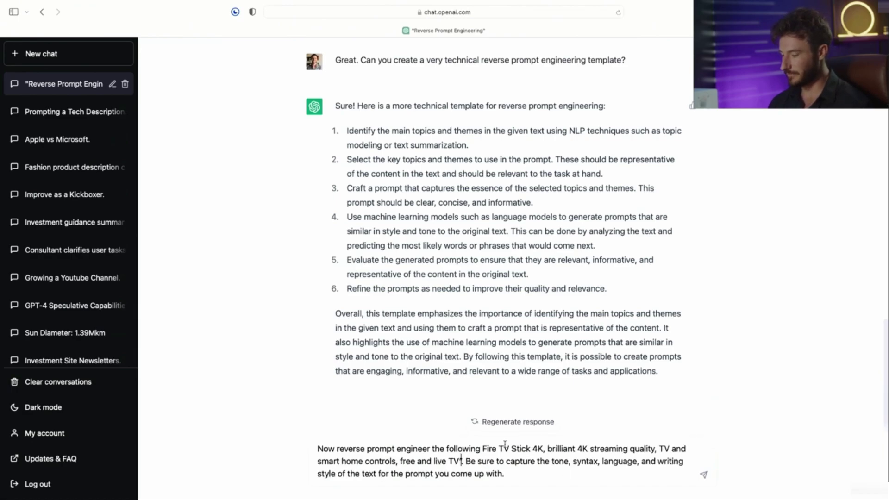
{"action": "left_click_drag", "start_coordinate": [393, 448], "coordinate": [465, 448]}
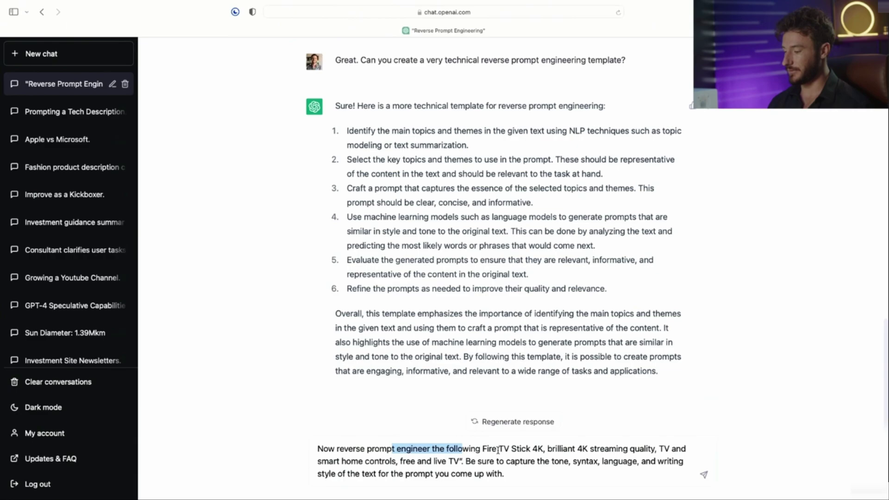
{"action": "left_click", "coordinate": [480, 448]}
{"action": "type", "text": ": "}
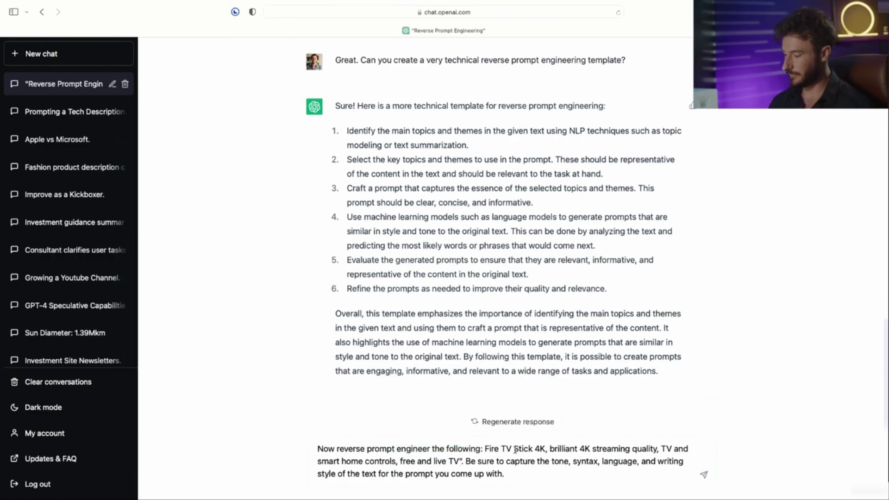
{"action": "type", "text": "\""}
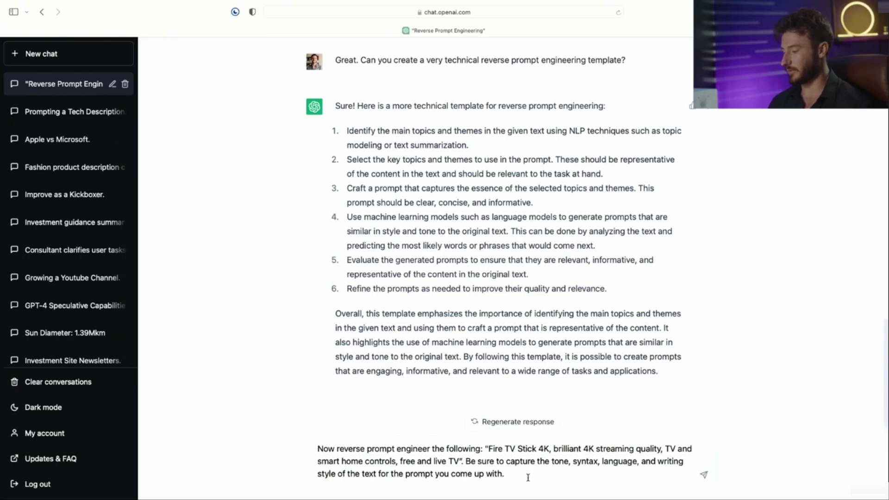
{"action": "key", "text": "Return"}
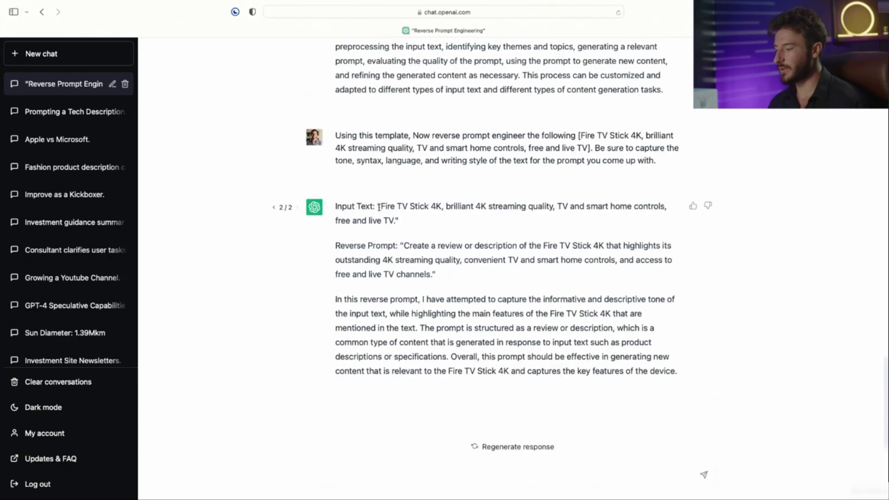
{"action": "left_click_drag", "start_coordinate": [399, 206], "coordinate": [440, 215]}
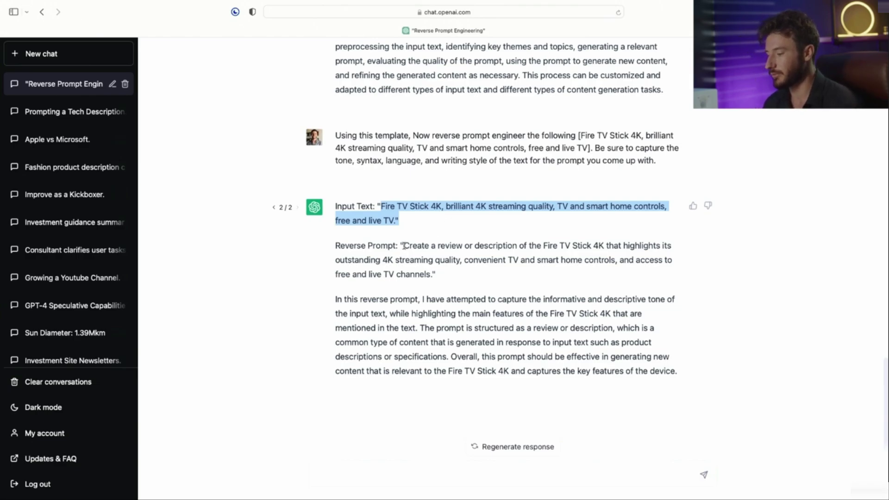
{"action": "left_click_drag", "start_coordinate": [403, 245], "coordinate": [508, 245]}
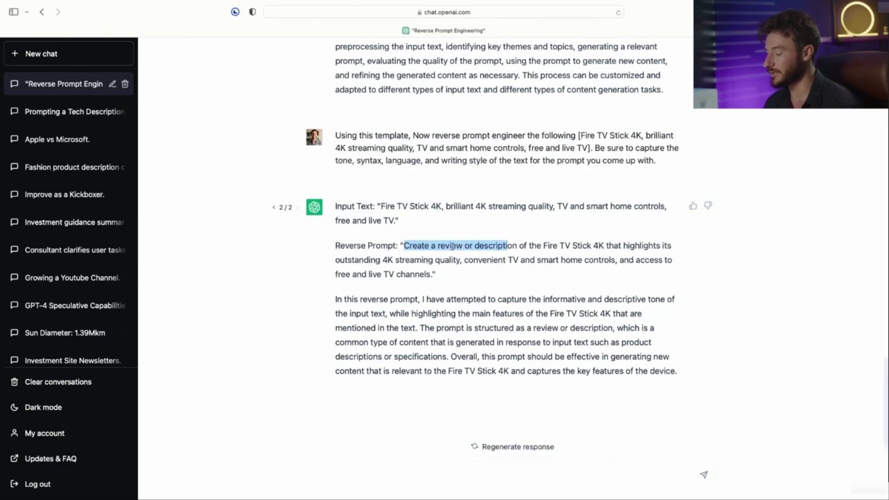
{"action": "left_click", "coordinate": [634, 218]}
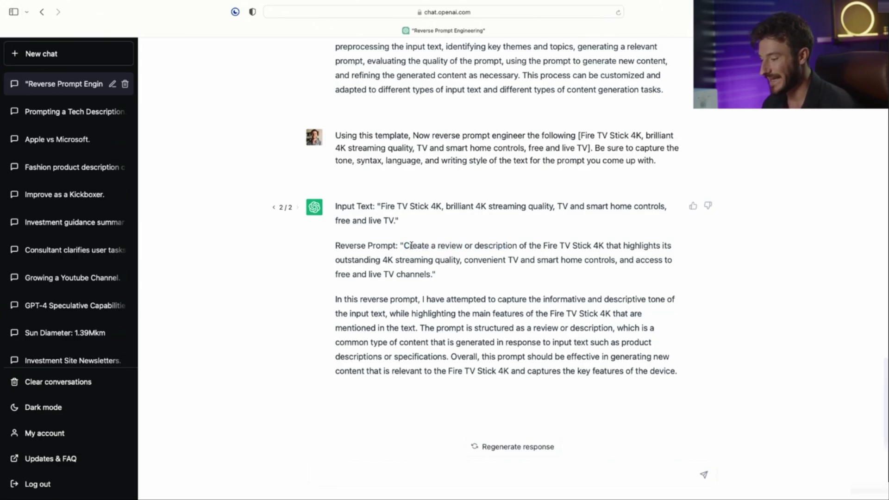
{"action": "mouse_move", "coordinate": [354, 259]}
{"action": "left_mouse_down"}
{"action": "mouse_move", "coordinate": [589, 262]}
{"action": "mouse_move", "coordinate": [534, 276]}
{"action": "left_mouse_up"}
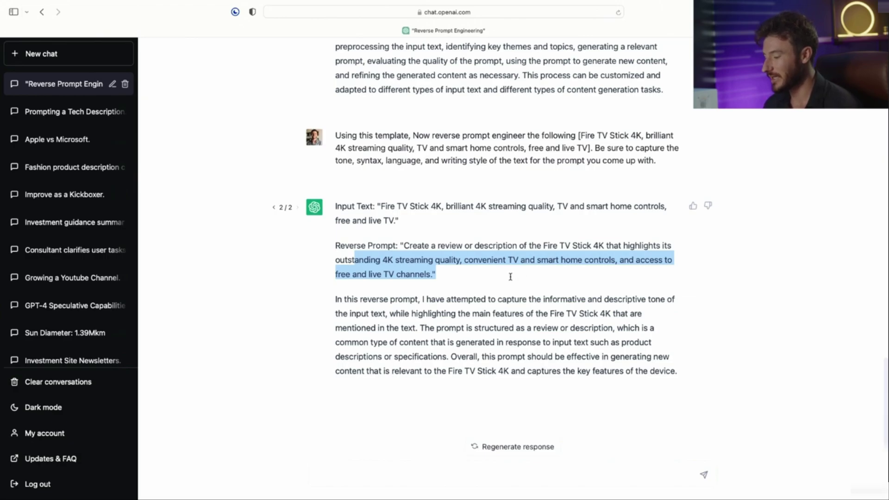
{"action": "left_click_drag", "start_coordinate": [540, 246], "coordinate": [603, 239]}
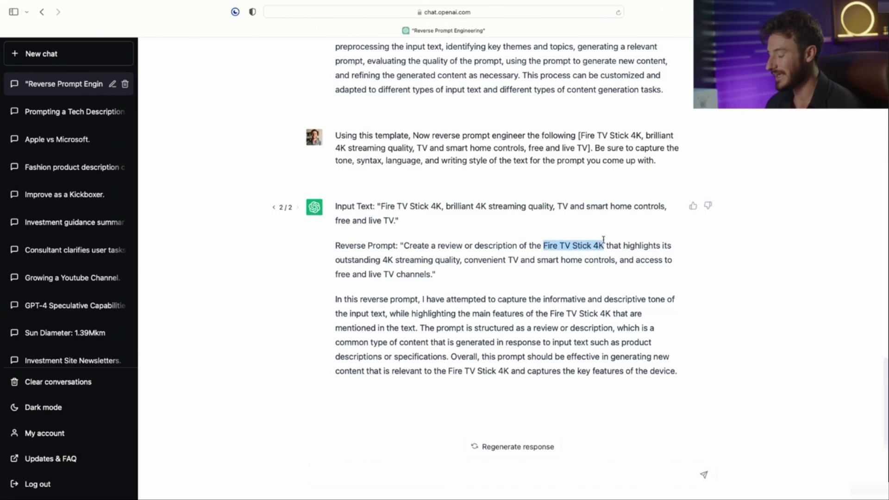